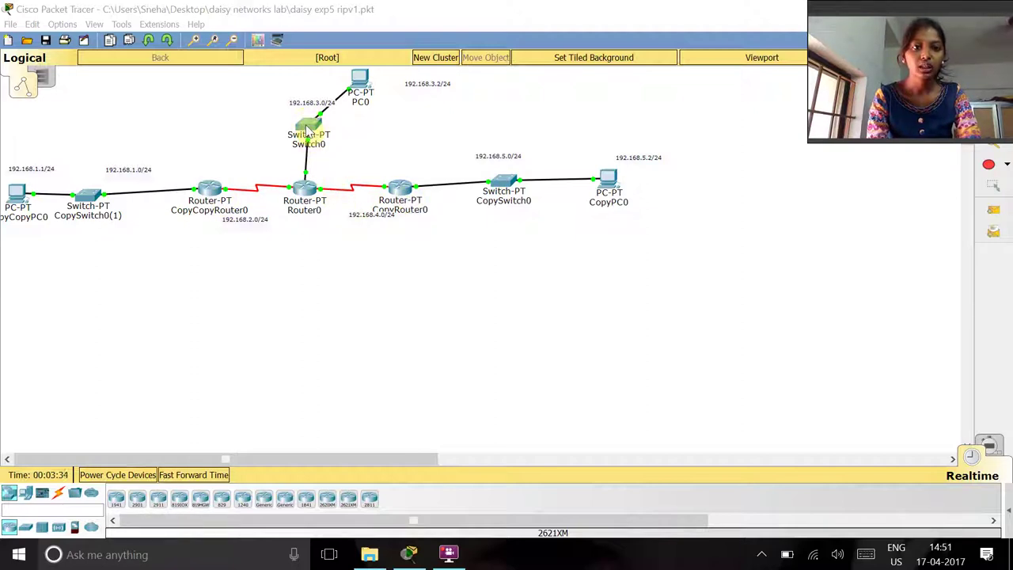
Check PC0's IP configuration: address 192.168.3.2, default gateway 192.168.3.1.
click(359, 93)
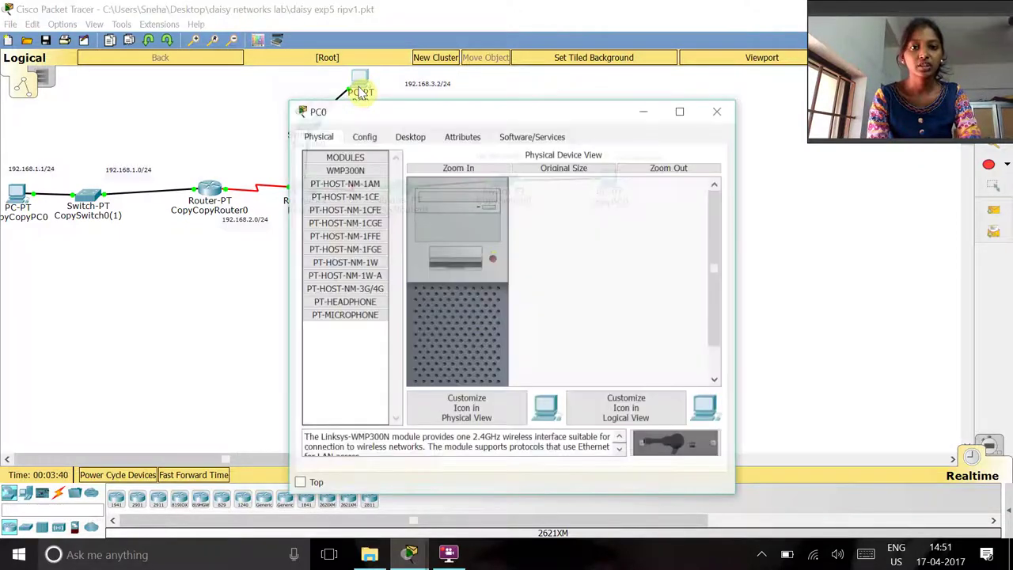
click(410, 136)
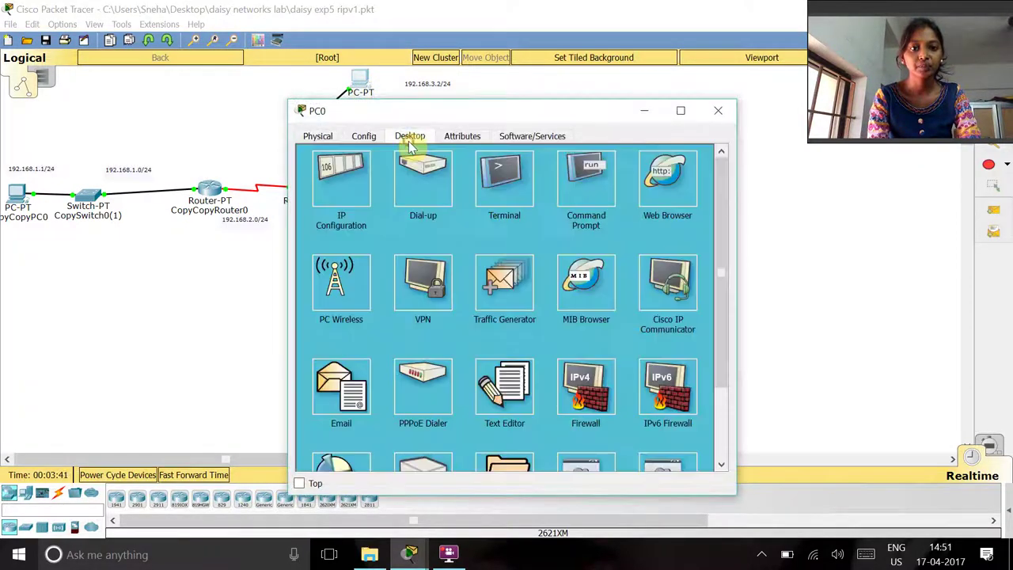
click(338, 197)
click(490, 205)
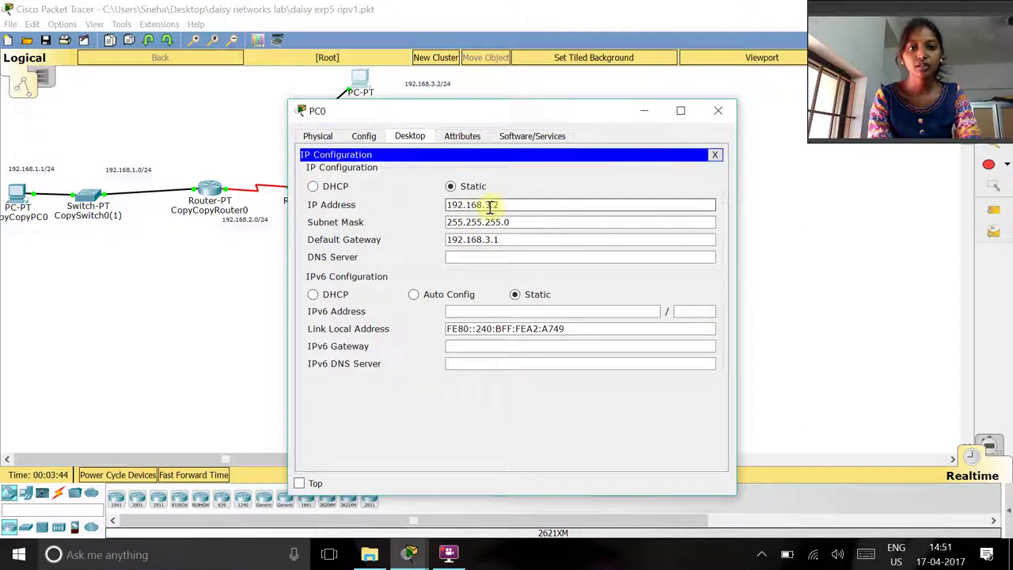
click(460, 241)
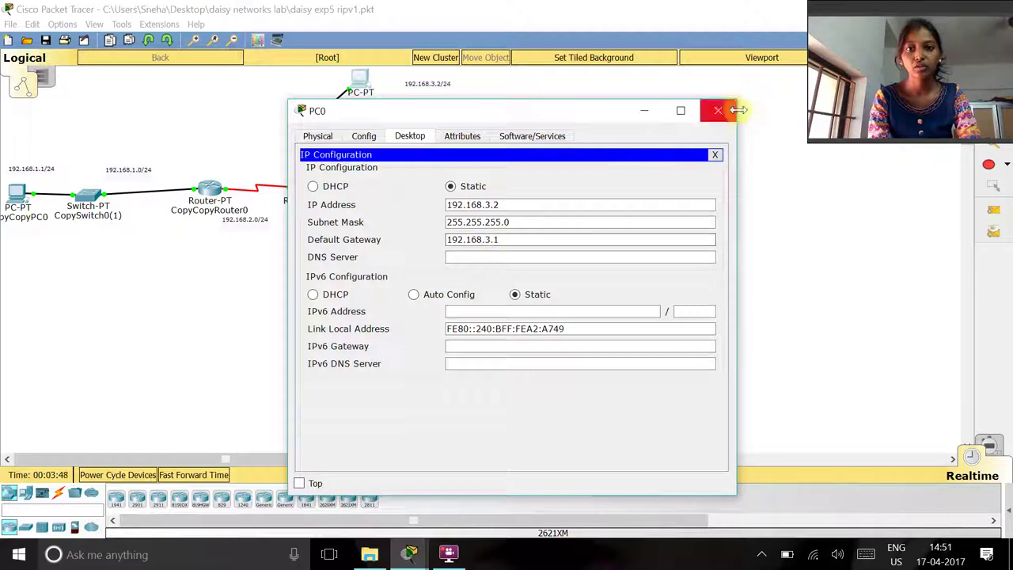
click(718, 110)
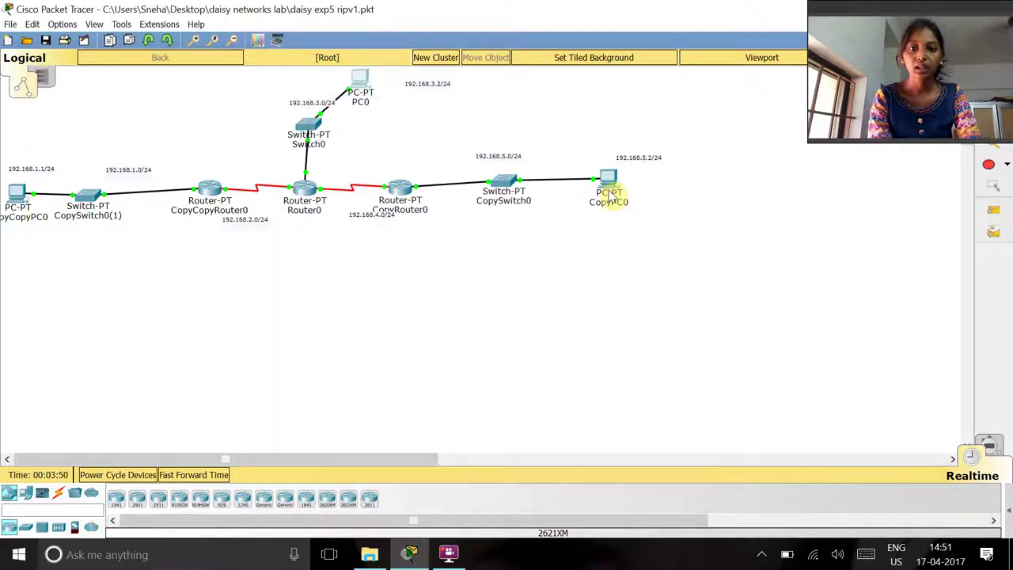
Check CopyPC0's IP configuration, confirming default gateway 192.168.5.1.
click(610, 197)
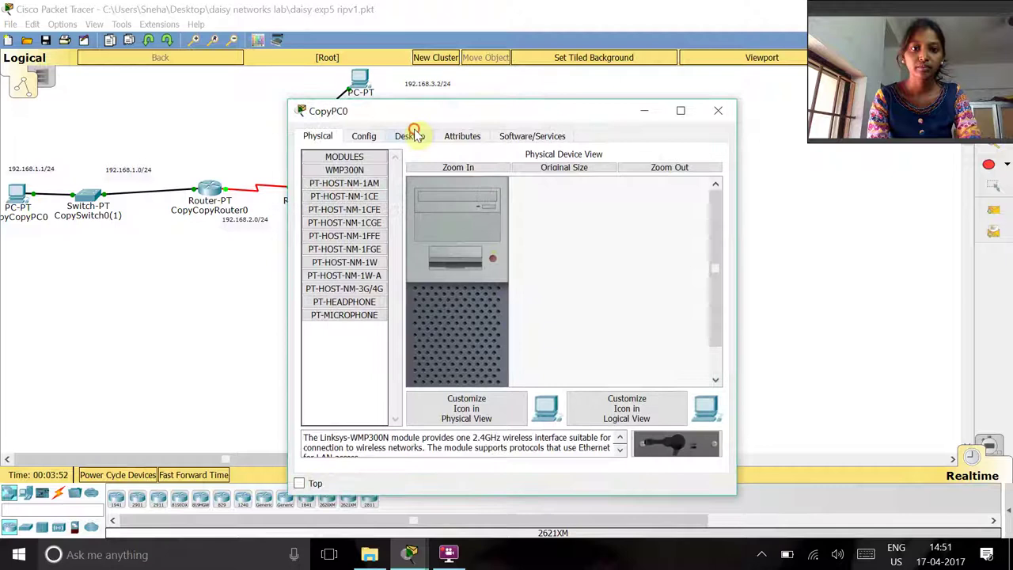
click(411, 136)
click(355, 212)
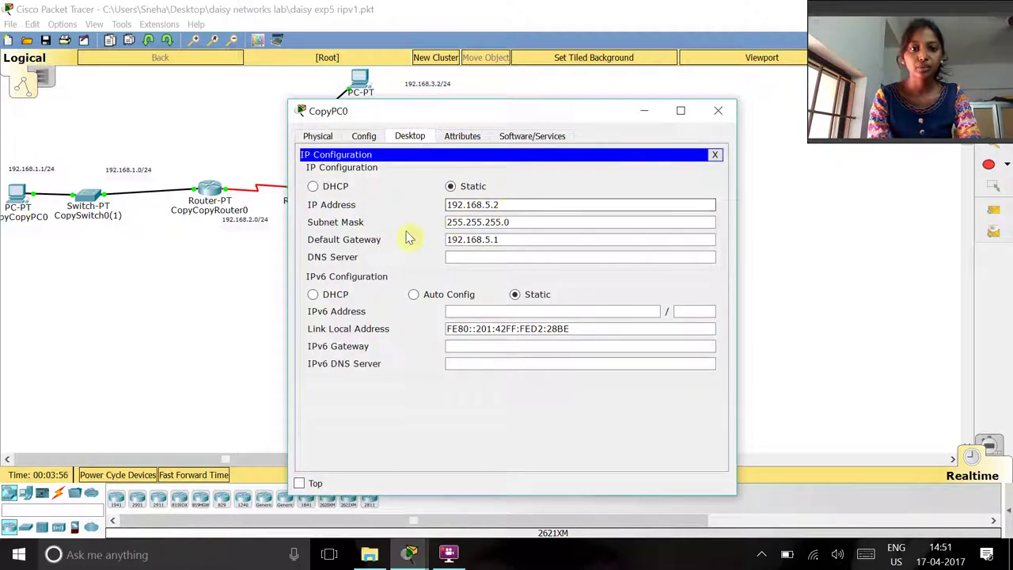
click(485, 239)
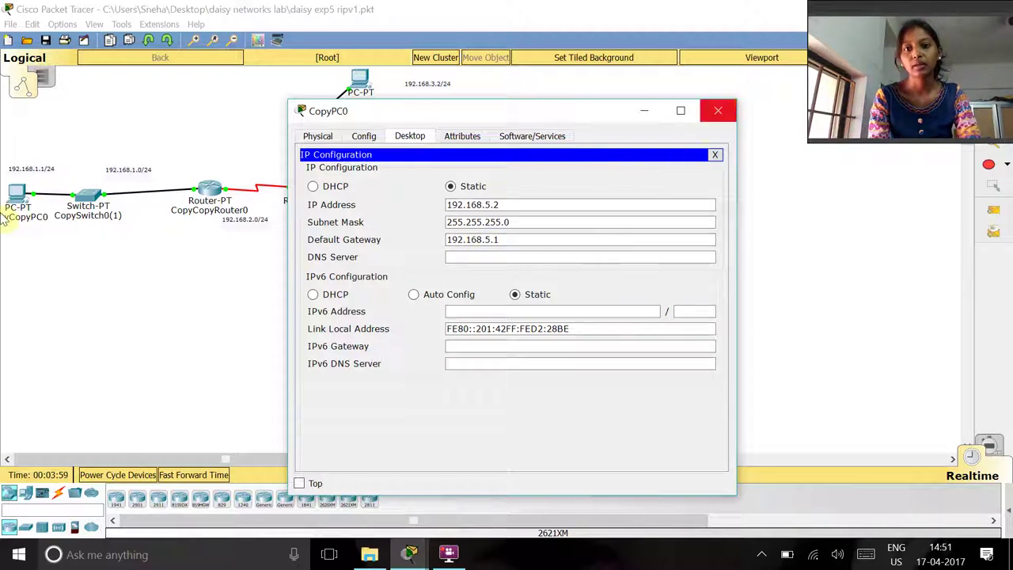
click(718, 110)
Check CopyCopyPC0's IP configuration, address 192.168.1.1.
click(20, 190)
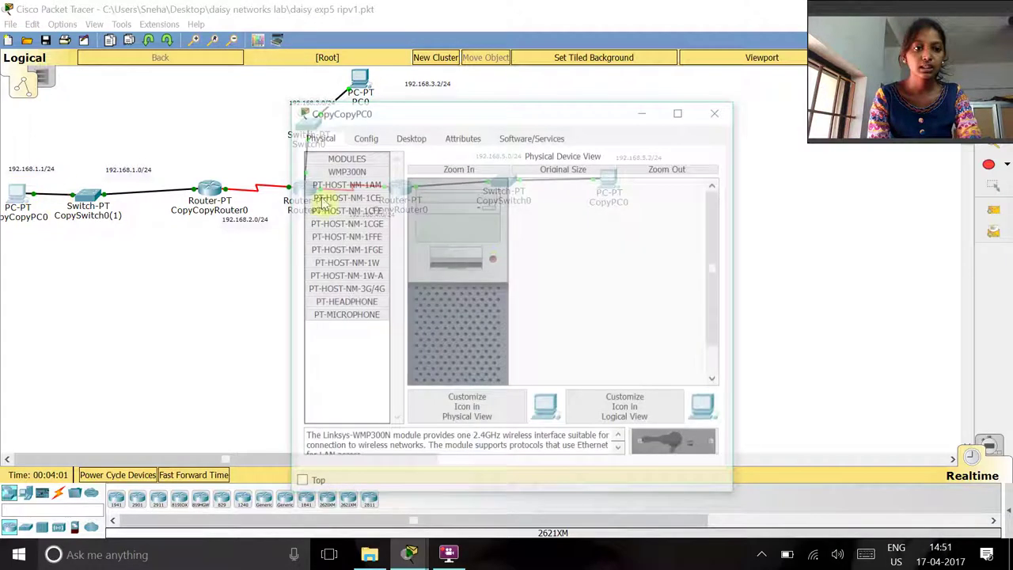
click(409, 137)
click(336, 186)
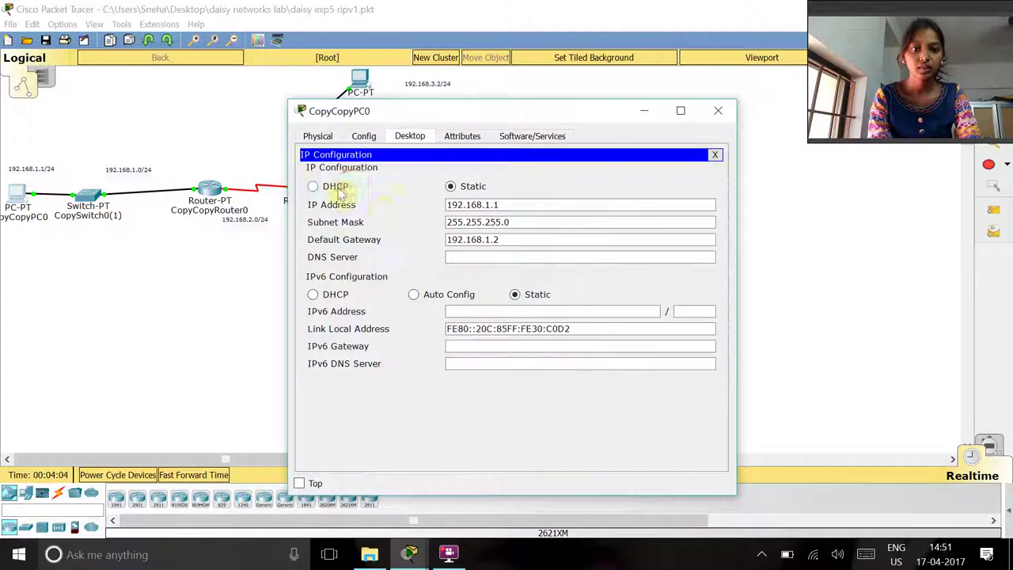
click(483, 205)
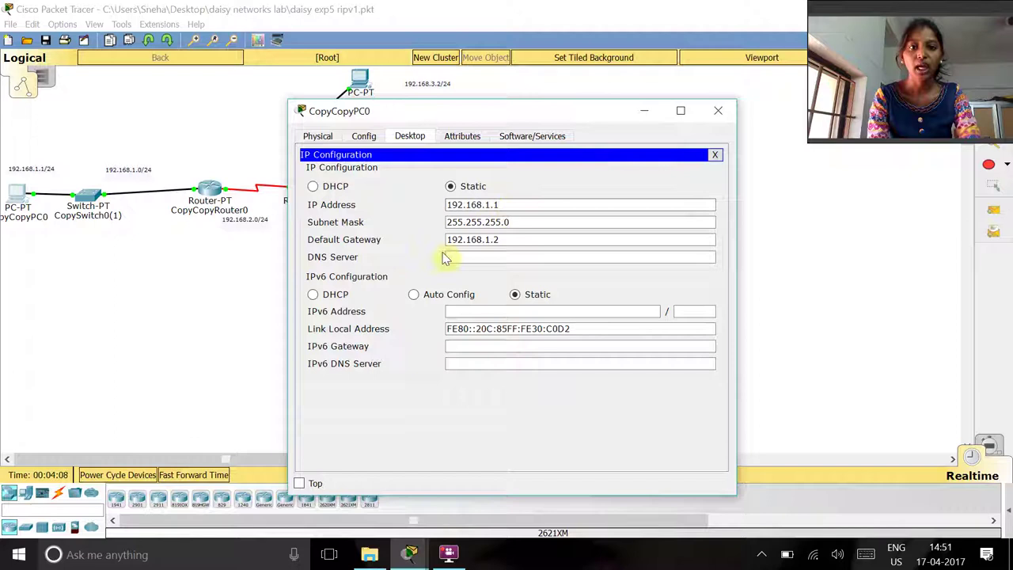
click(489, 255)
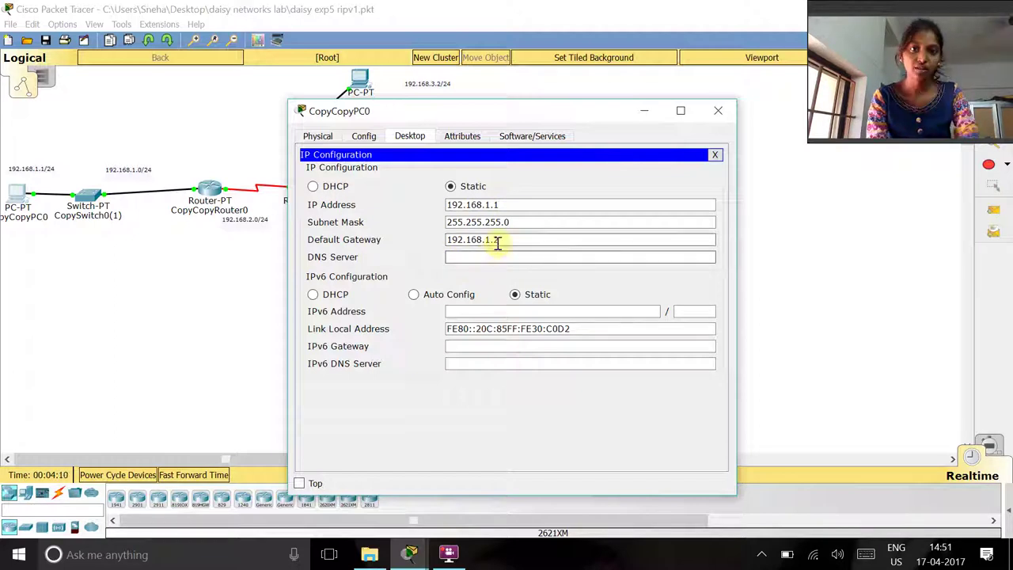
click(718, 111)
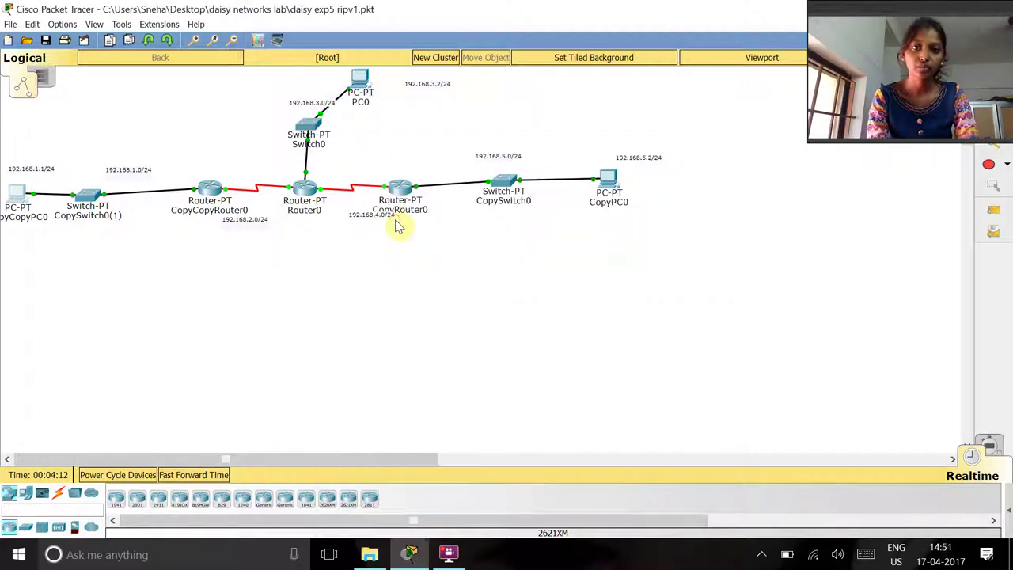
Bring CopyCopyRouter0's command line into global configuration mode.
click(204, 190)
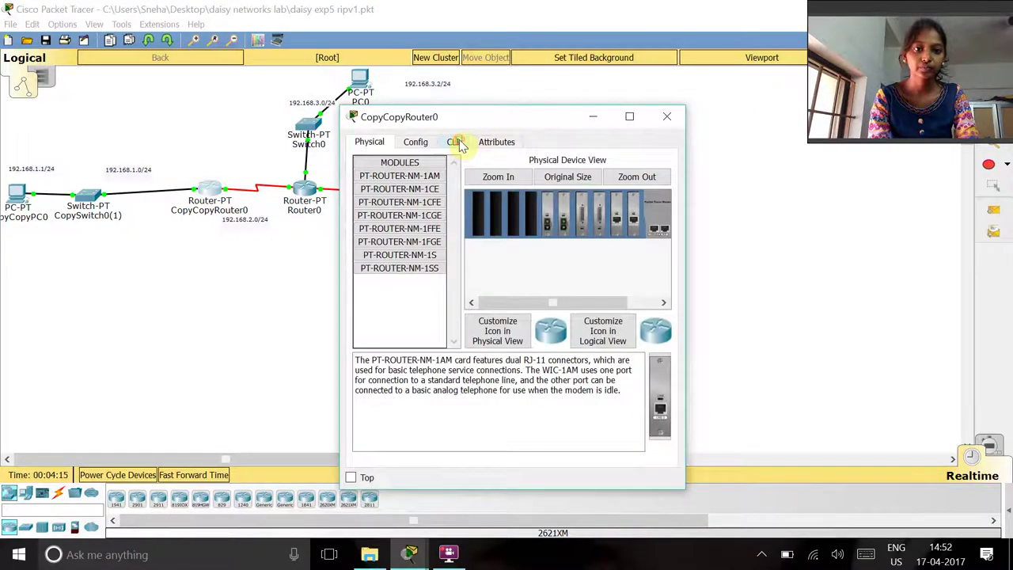
click(454, 143)
key(Return)
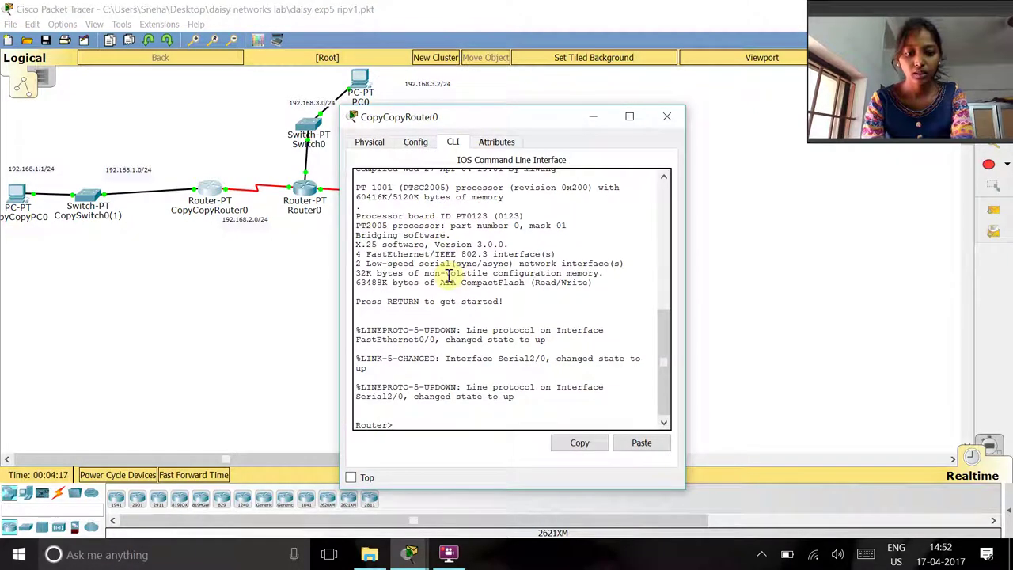
text(en)
key(Return)
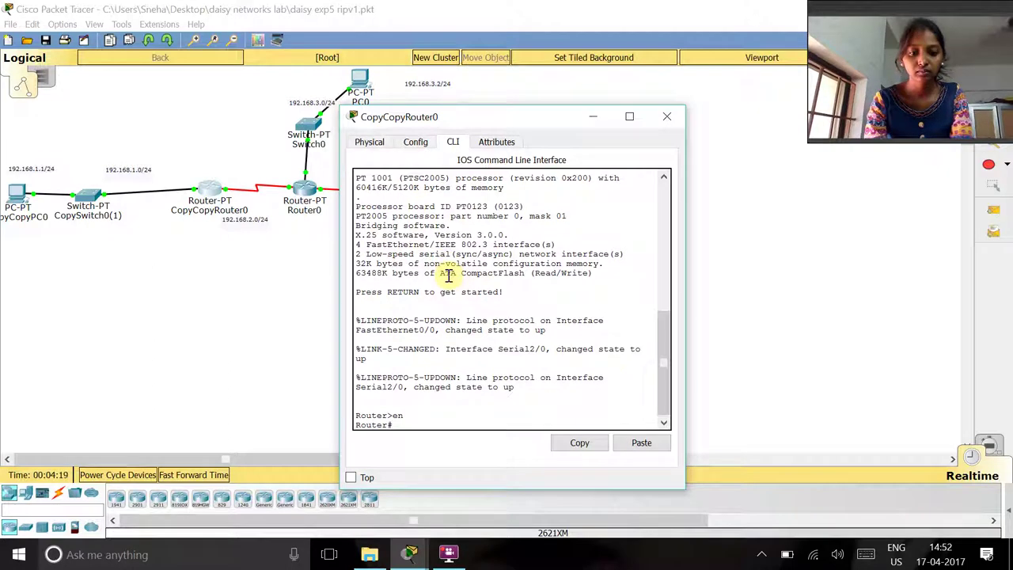
text(config t)
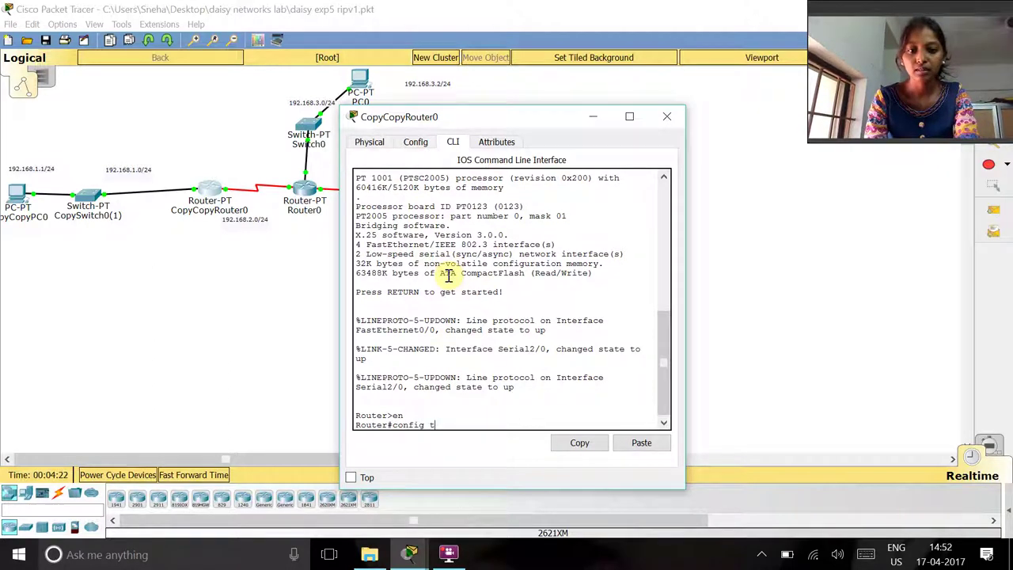
key(Return)
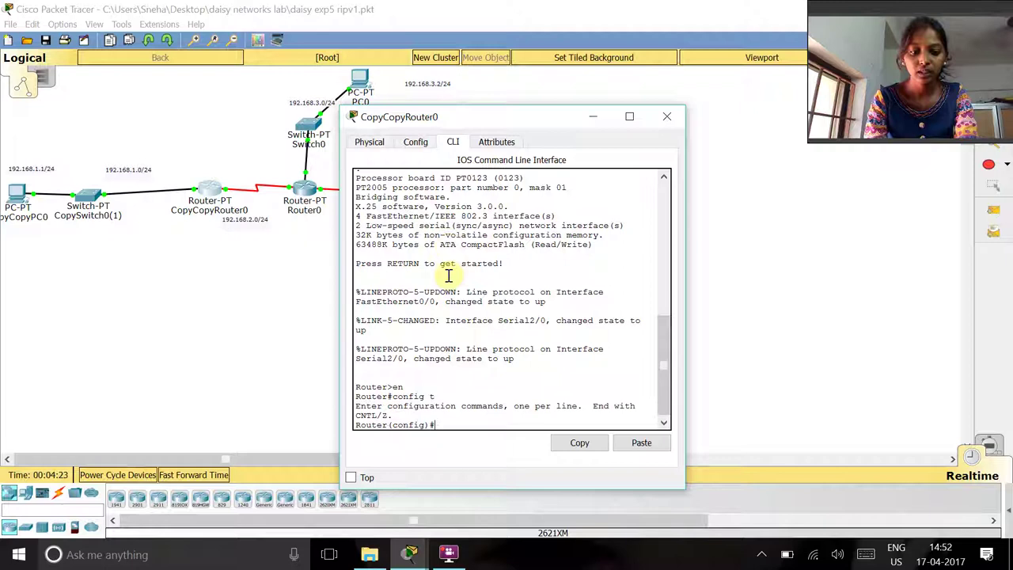
Start router RIP and advertise networks 192.168.1.0 and 192.168.2.0.
text(route rip)
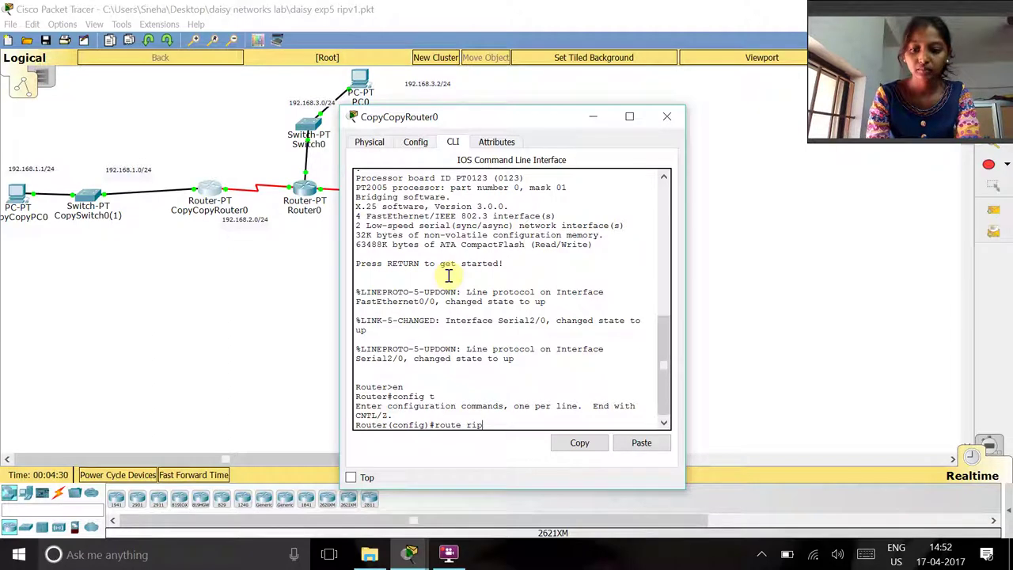
key(Return)
text(network)
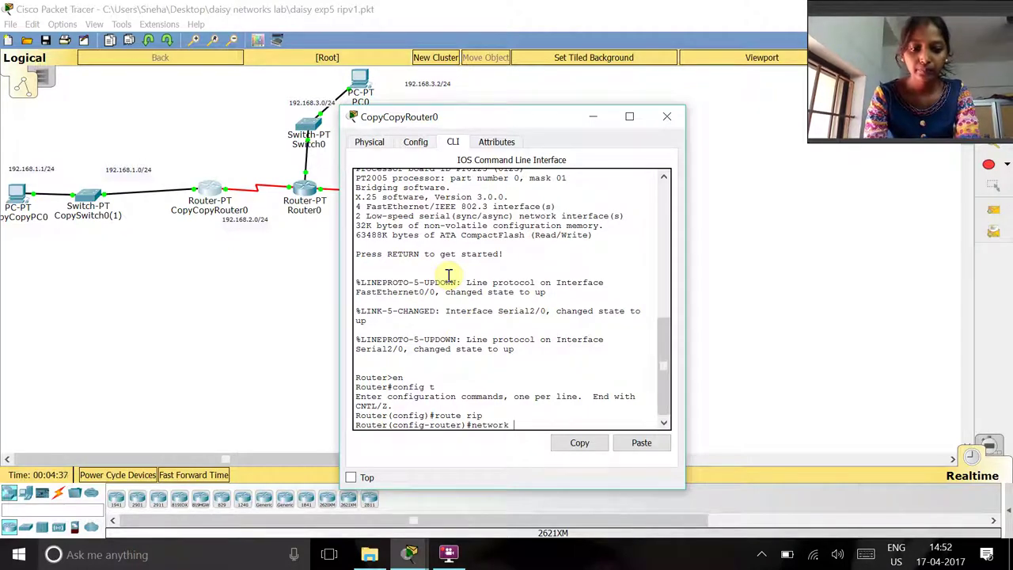
text(192)
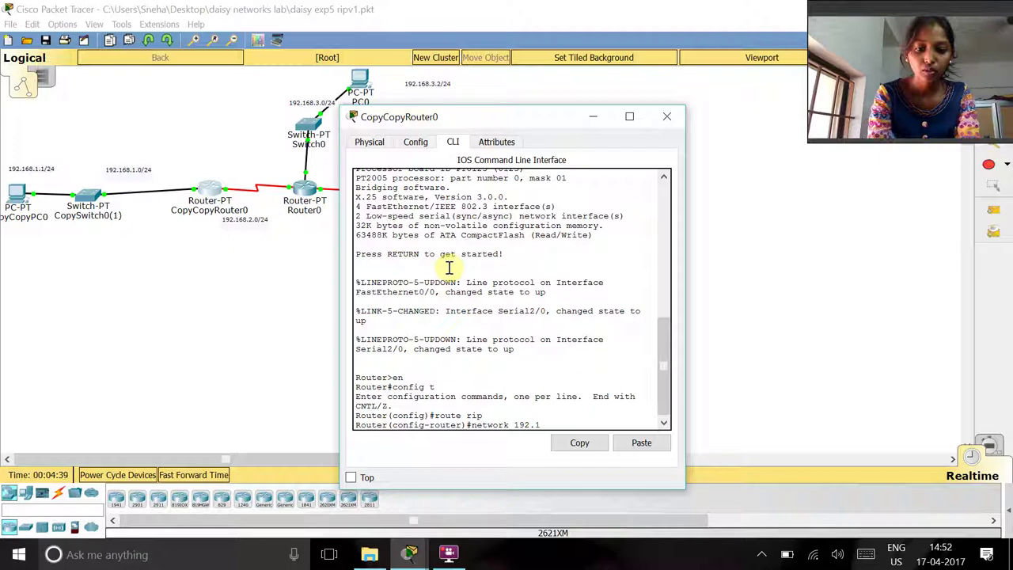
text(.)
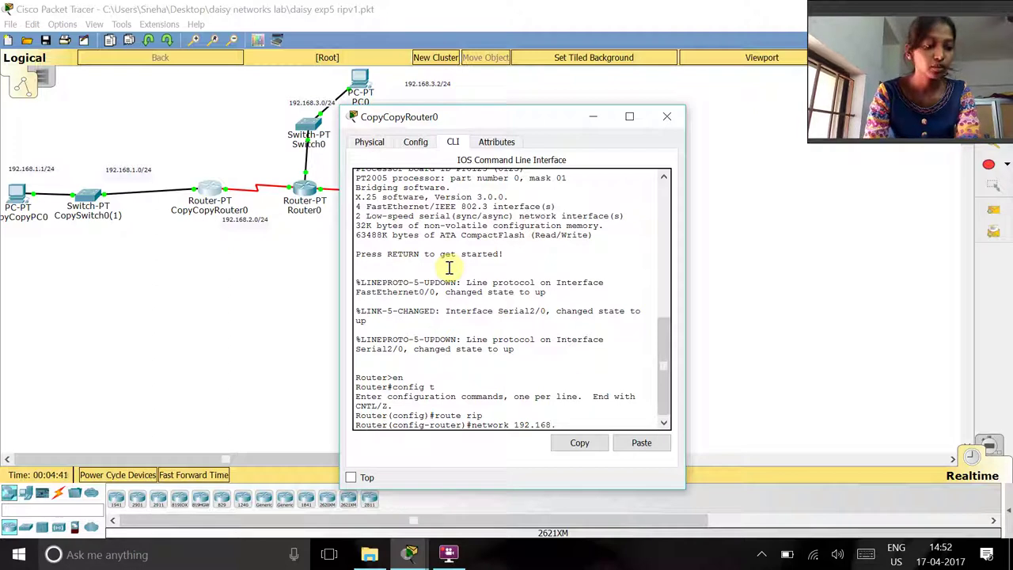
text(168.1.0)
key(Return)
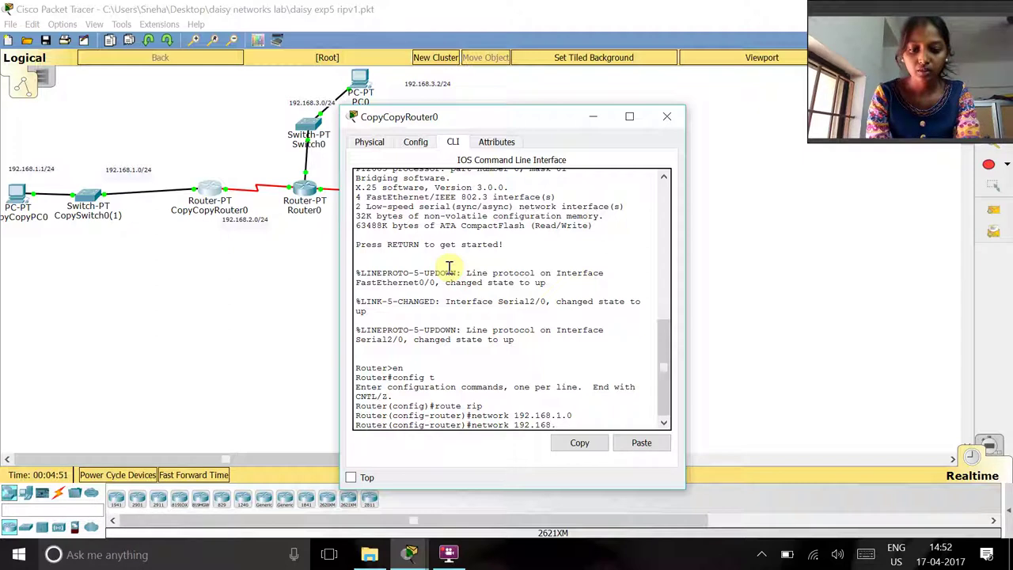
text(2.0)
key(Return)
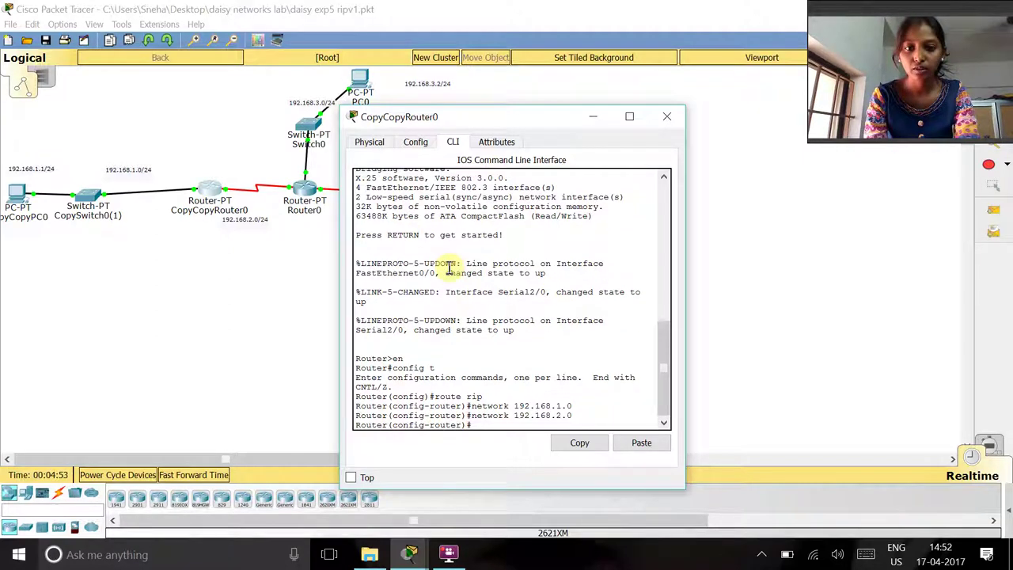
Add a simple ping PDU from a PC to PC0.
click(668, 117)
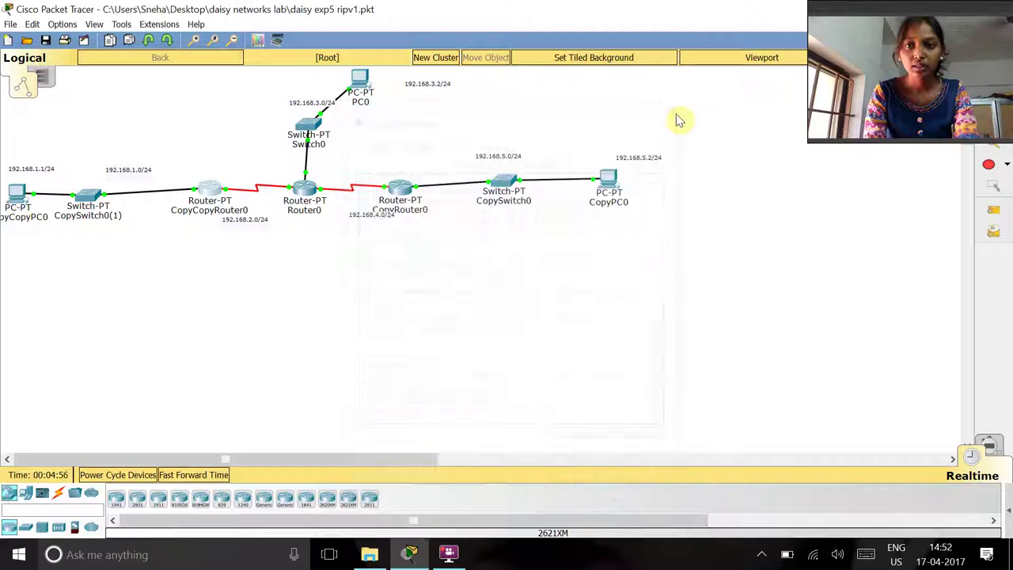
click(994, 214)
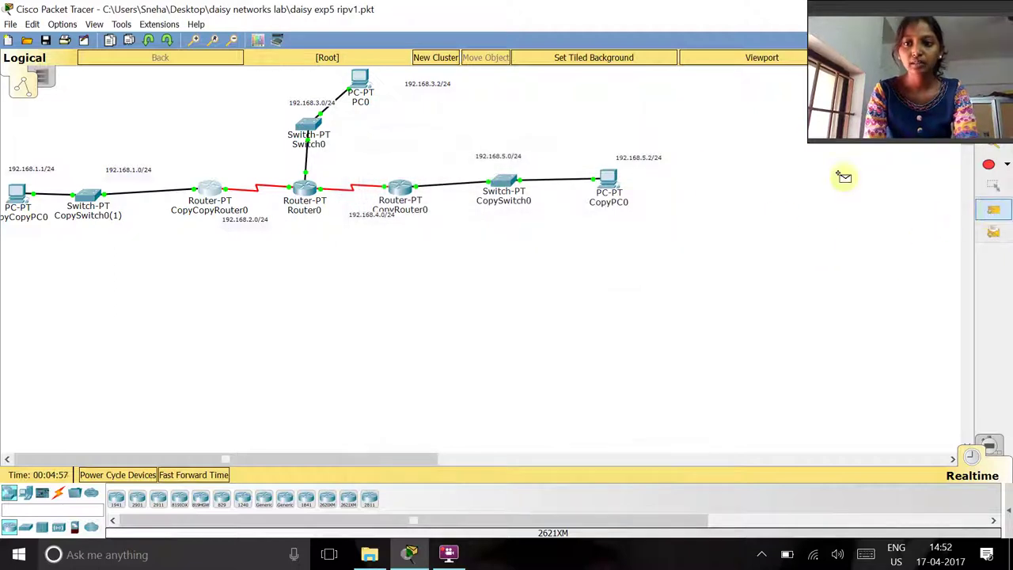
click(605, 174)
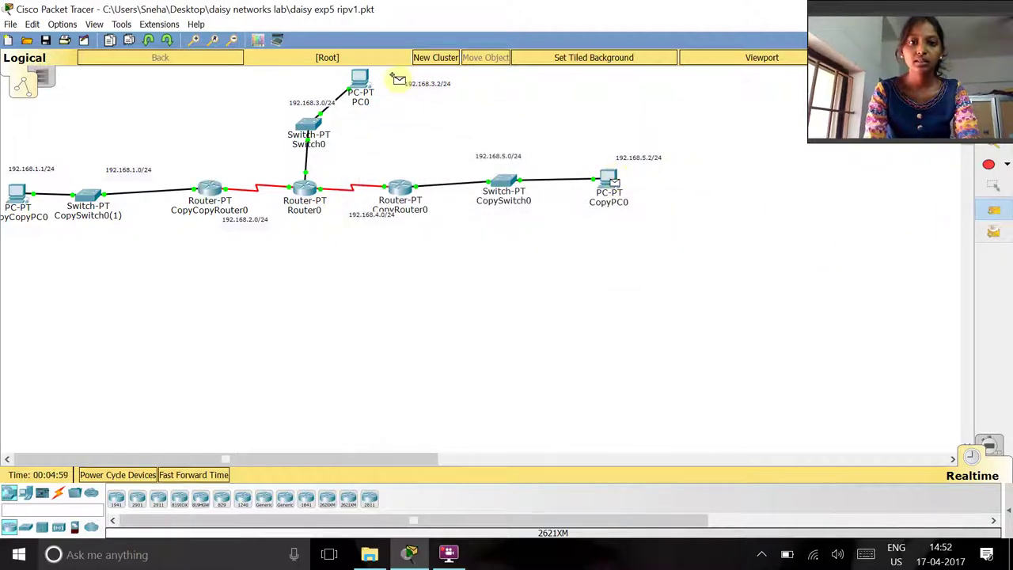
click(358, 79)
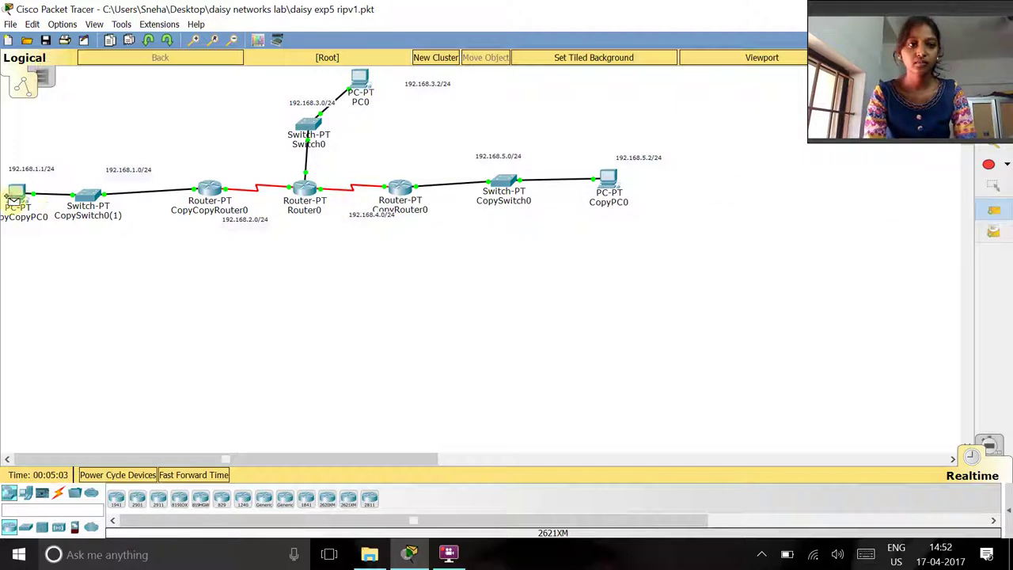
key(Escape)
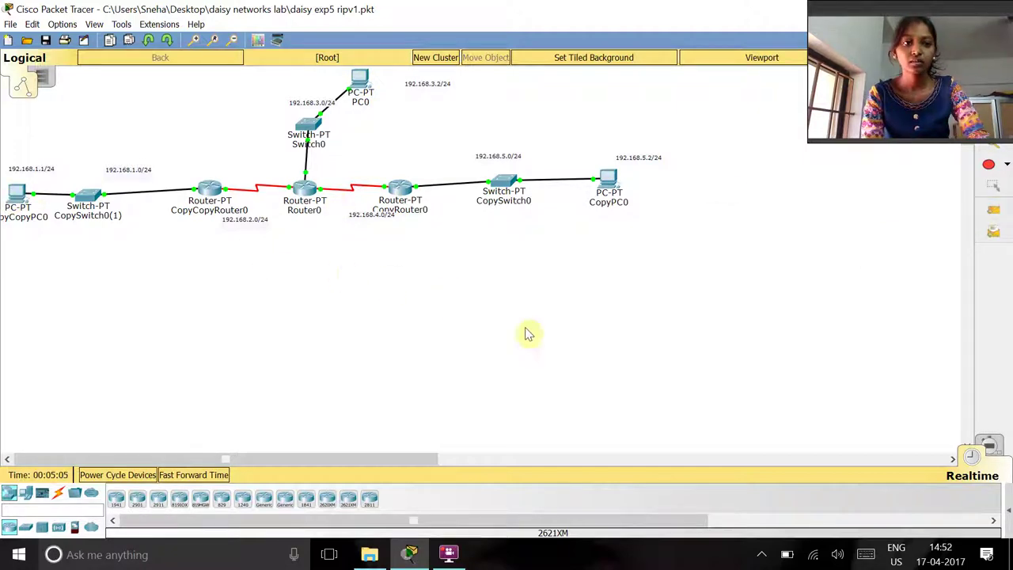
Play the pings in Simulation mode until successful, then return to Realtime and reopen CopyCopyRouter0.
click(990, 447)
click(835, 291)
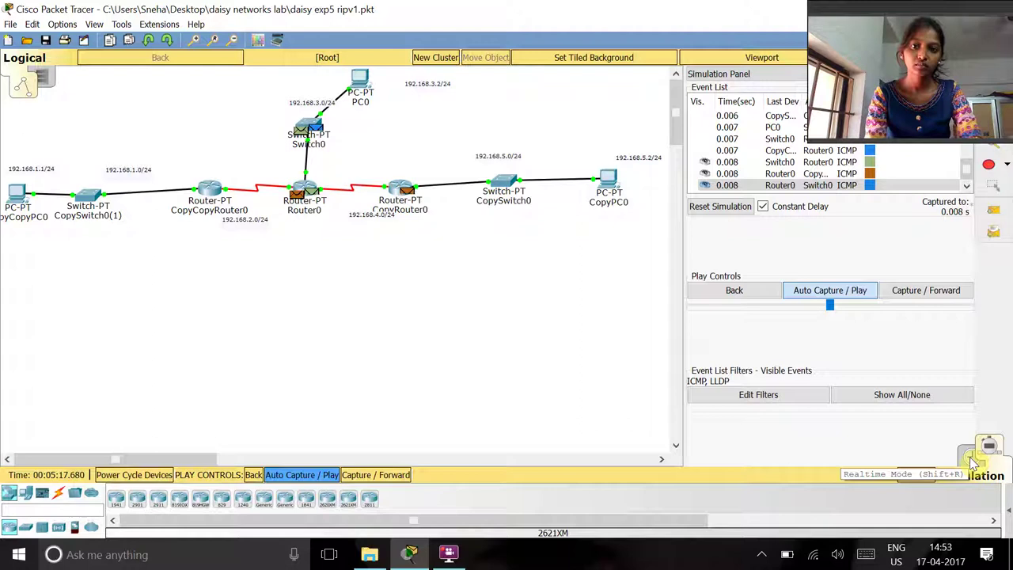
click(972, 461)
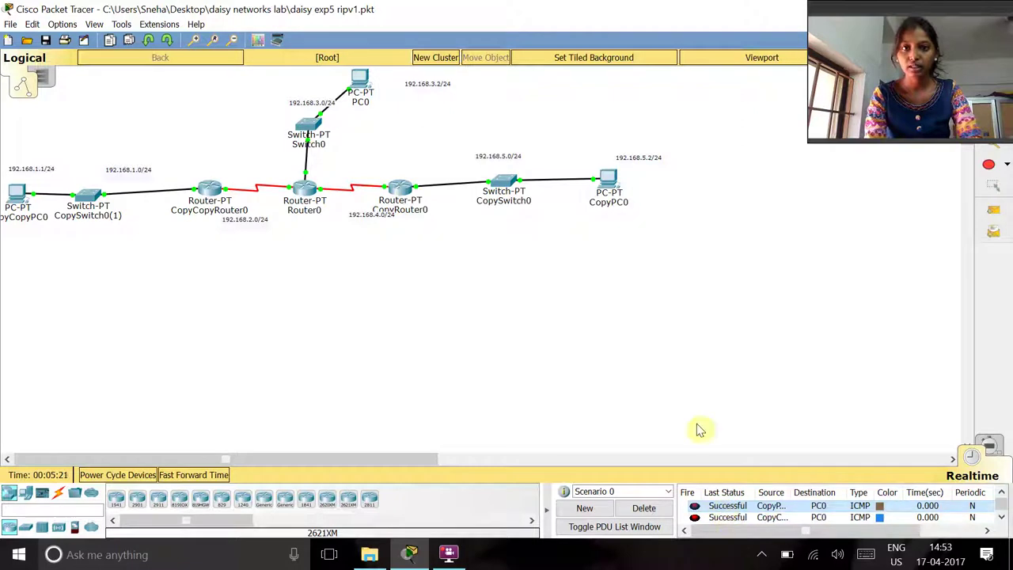
click(210, 194)
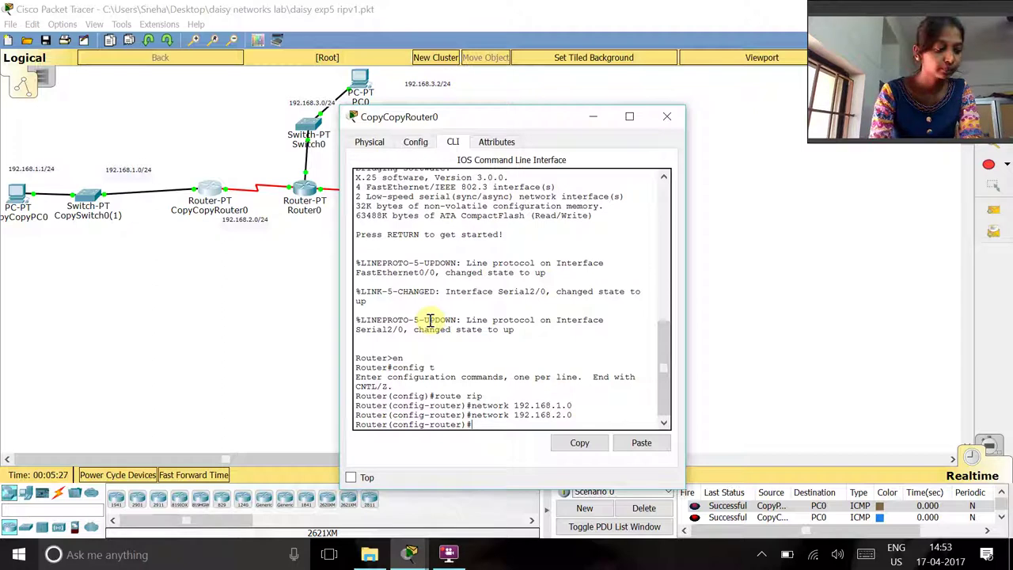
Show the routing table with RIP routes to 192.168.3.0, 4.0 and 5.0 via 192.168.2.2.
text(sh ip r)
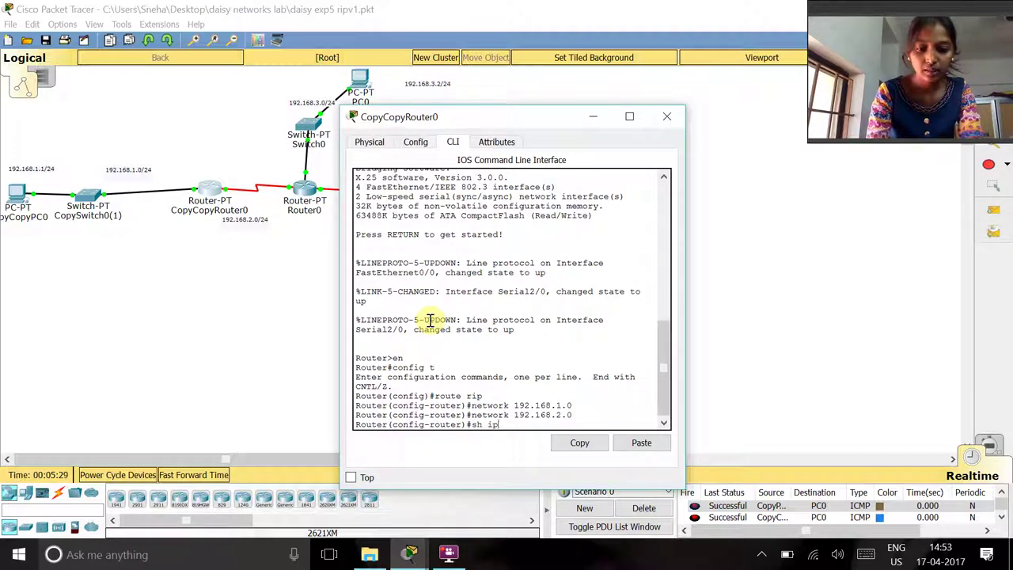
text(oute)
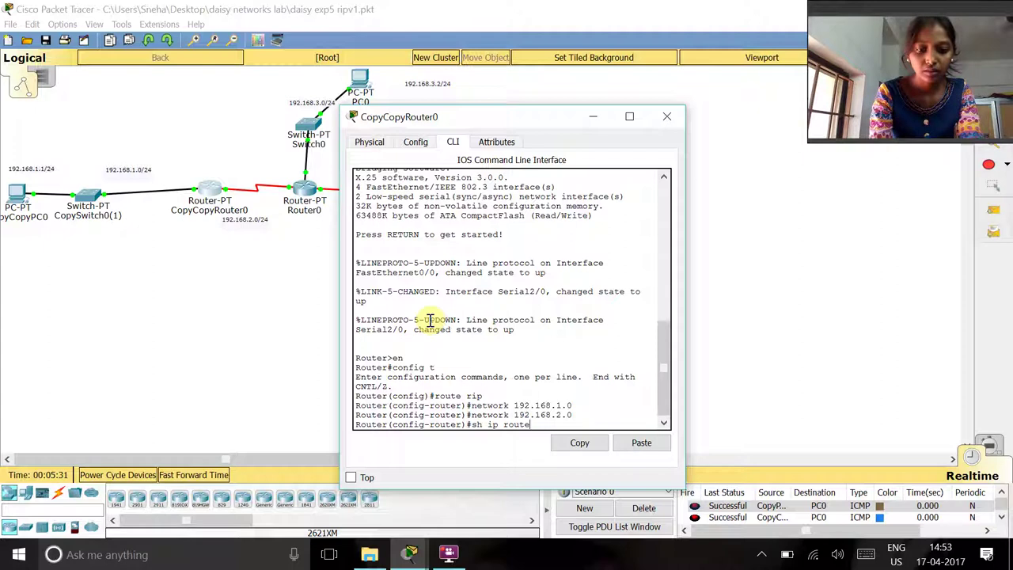
key(Return)
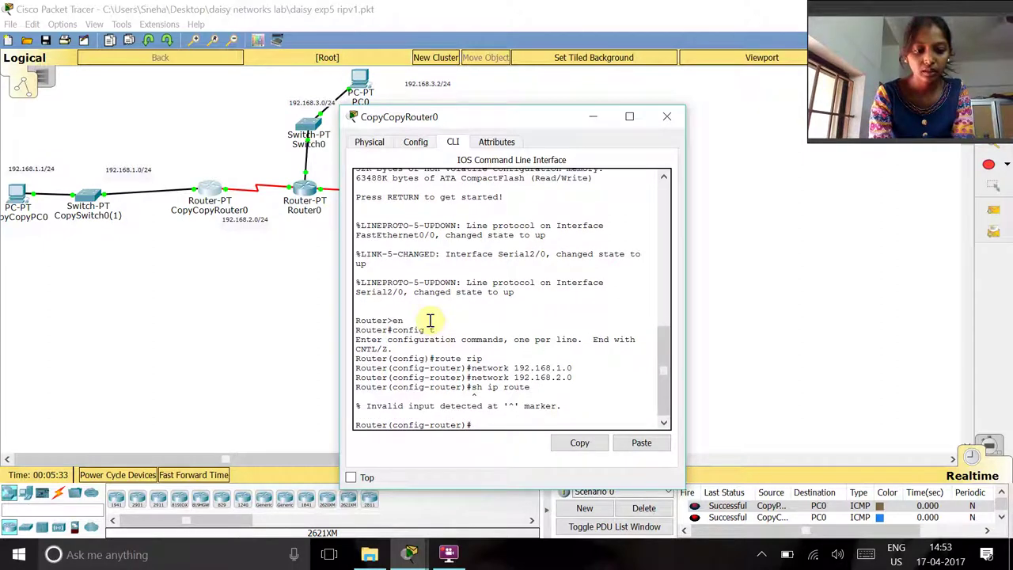
key(ctrl+z)
key(Return)
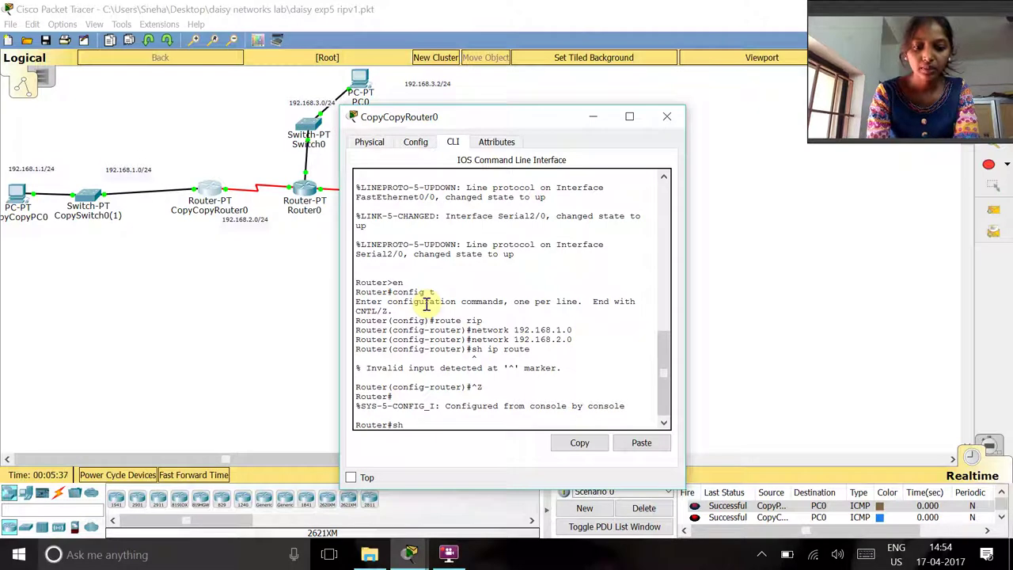
text(sh ip)
text( rou)
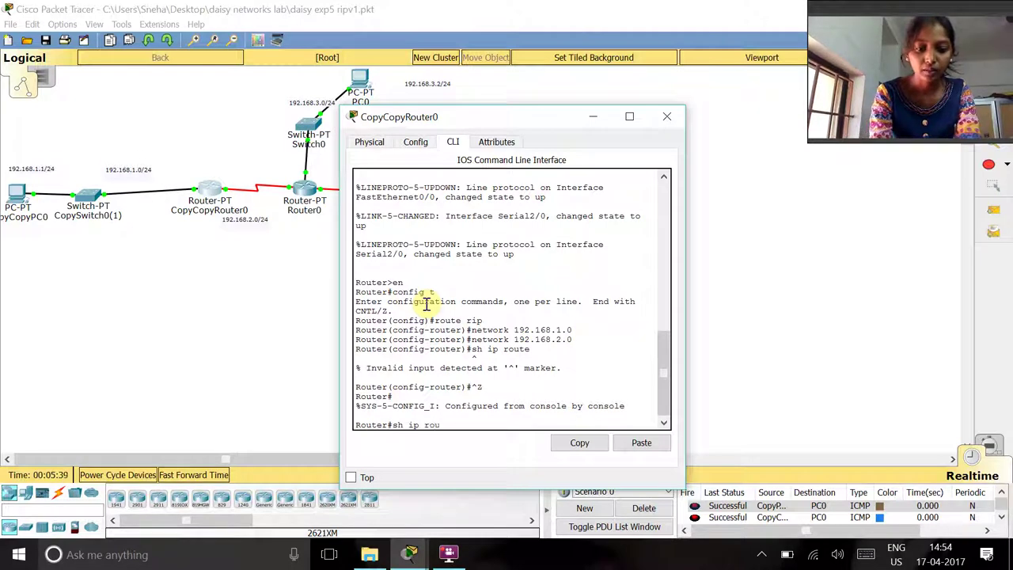
text(te)
key(Return)
text(sh i)
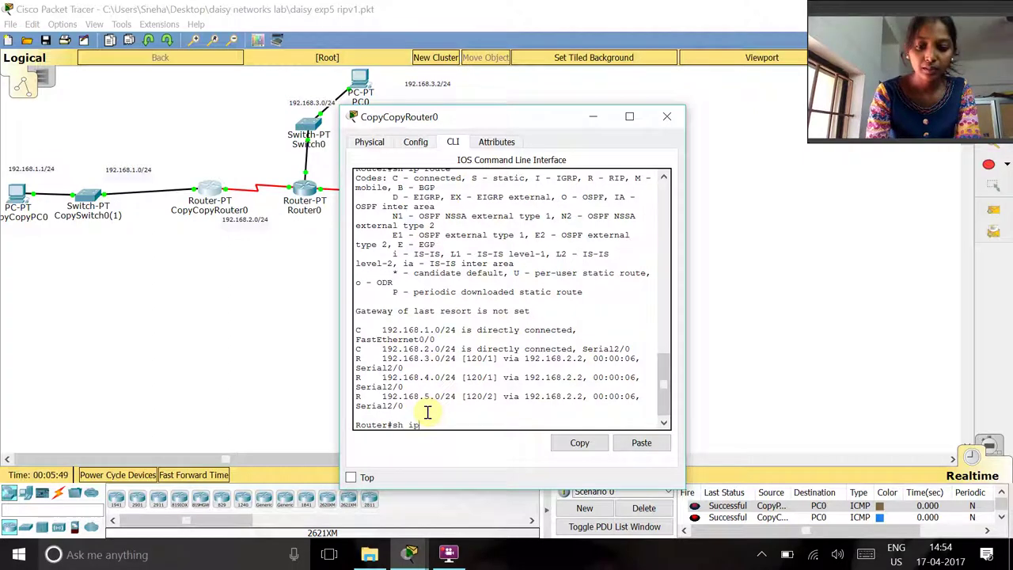
Display the router's RIP protocol details ('sh ip protocol') and its running configuration.
text(pro)
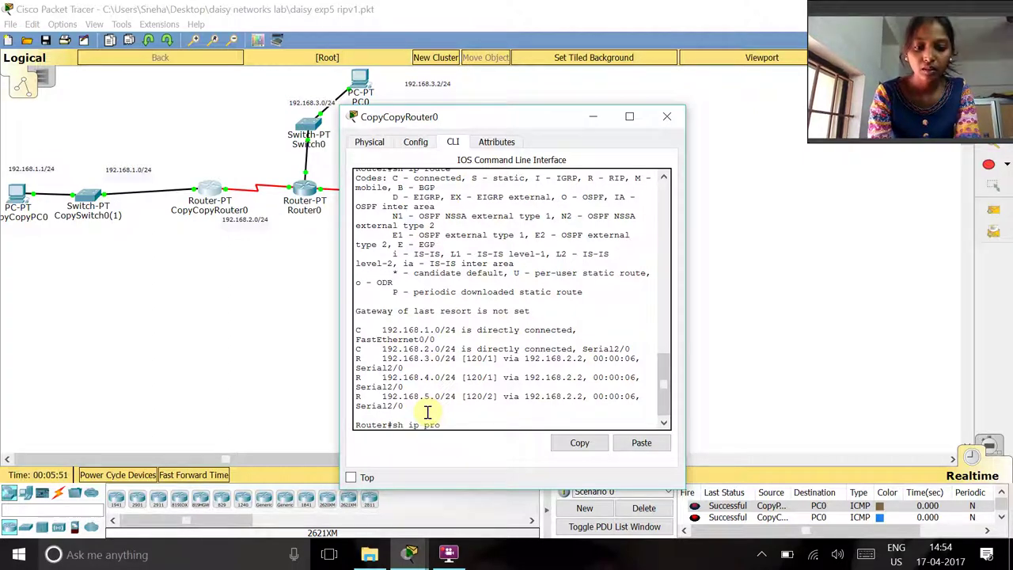
text(tocol)
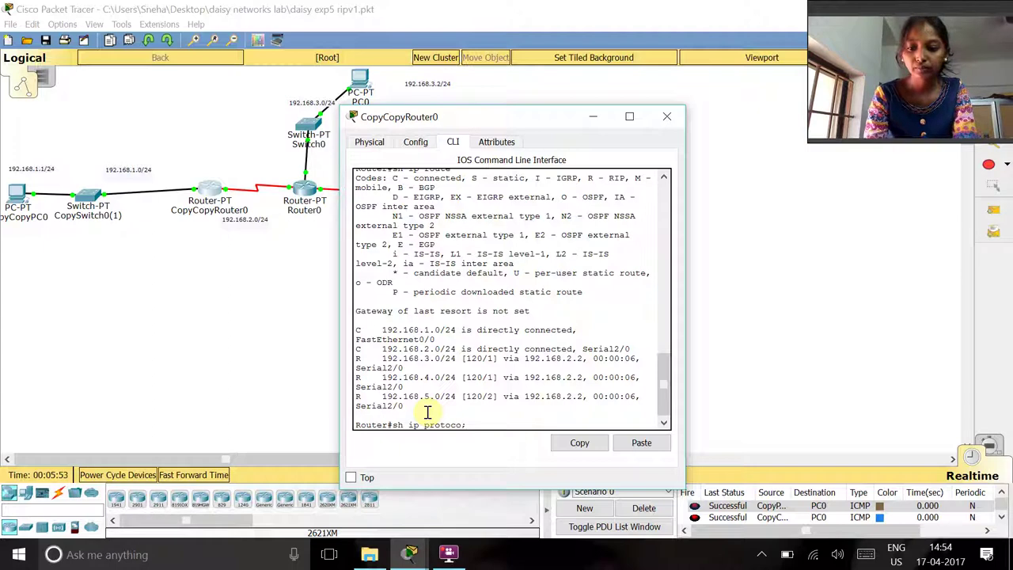
key(Return)
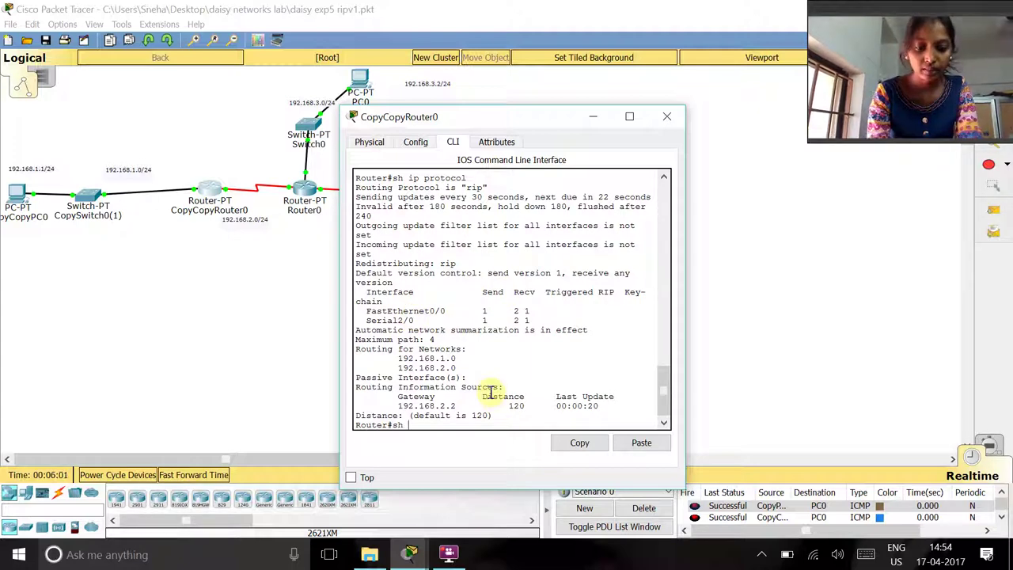
text(sh runni)
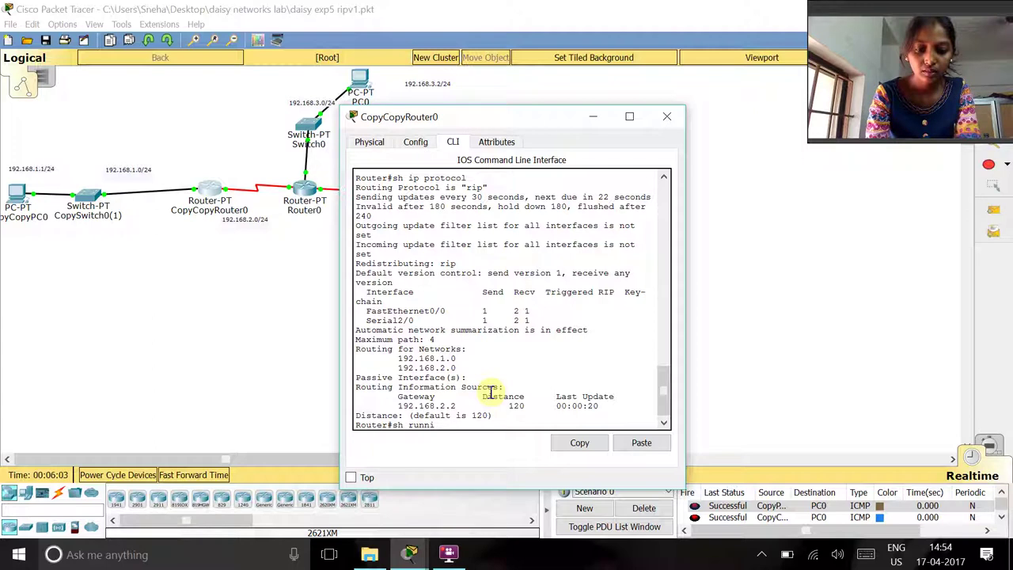
text(ng-co)
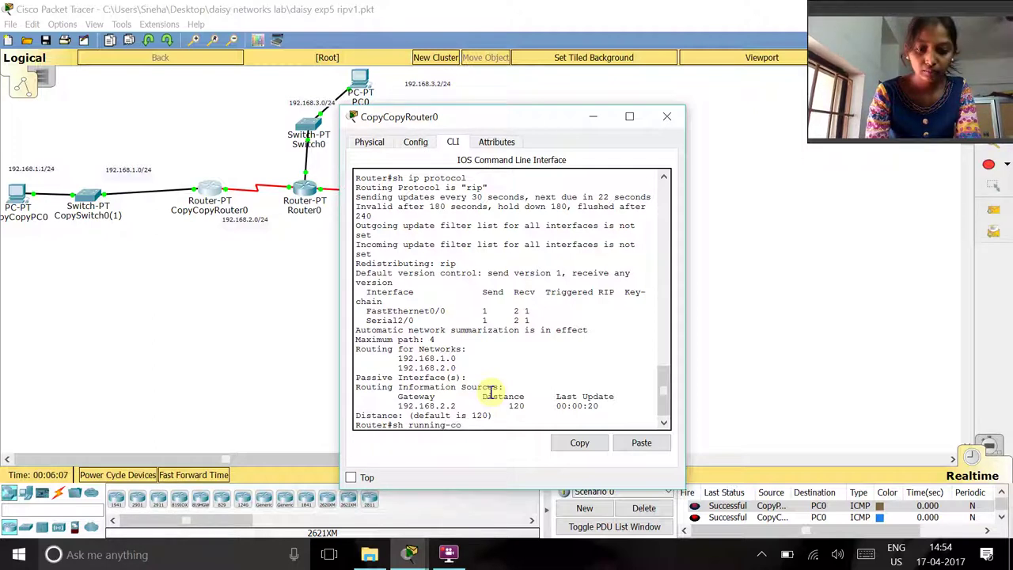
text(nfig)
key(Return)
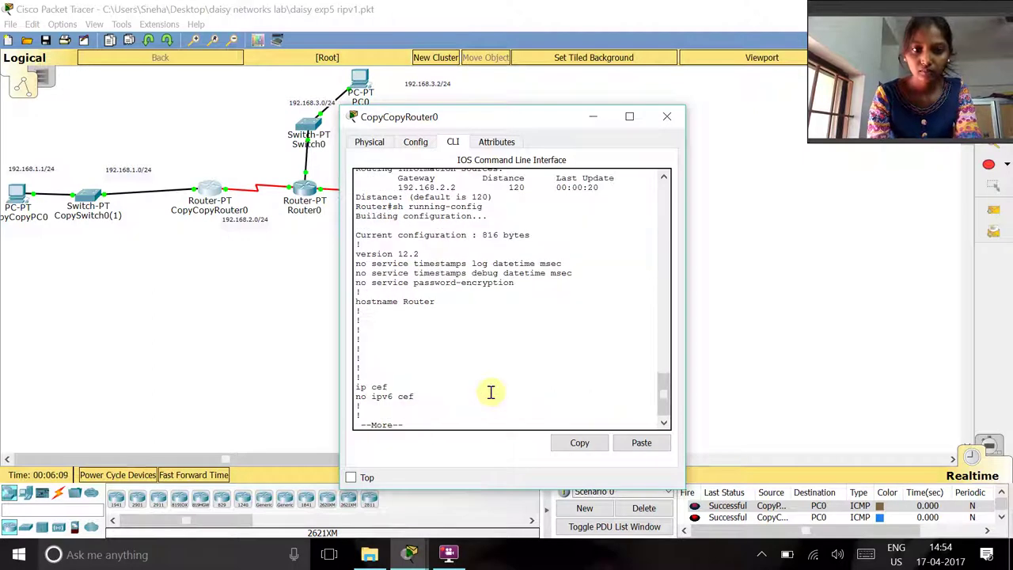